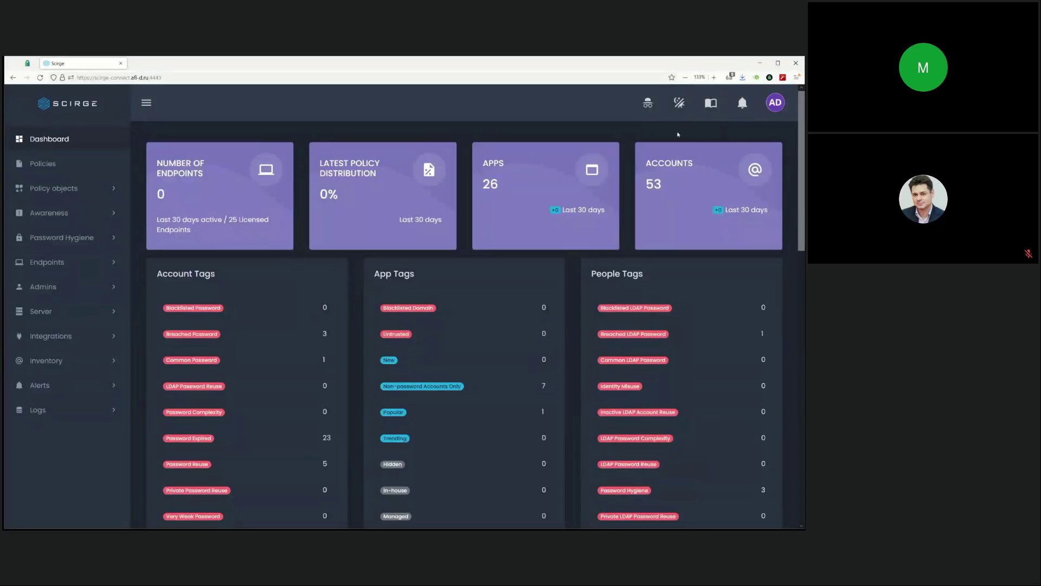
Refresh the dashboard and review the app and account counters together with the account, app and people tag summaries.
key(F5)
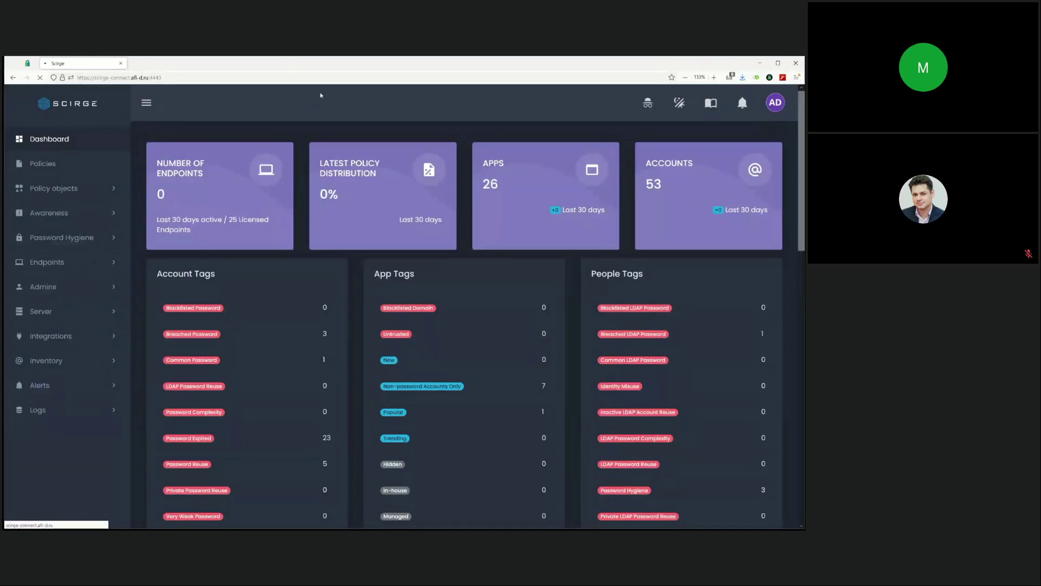
click(331, 77)
key(Escape)
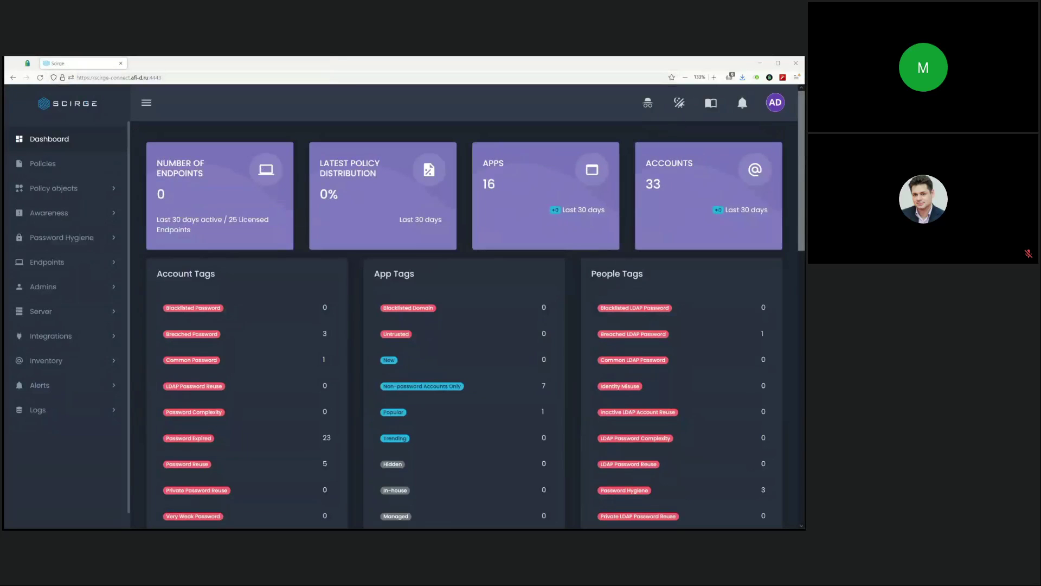
double_click(491, 184)
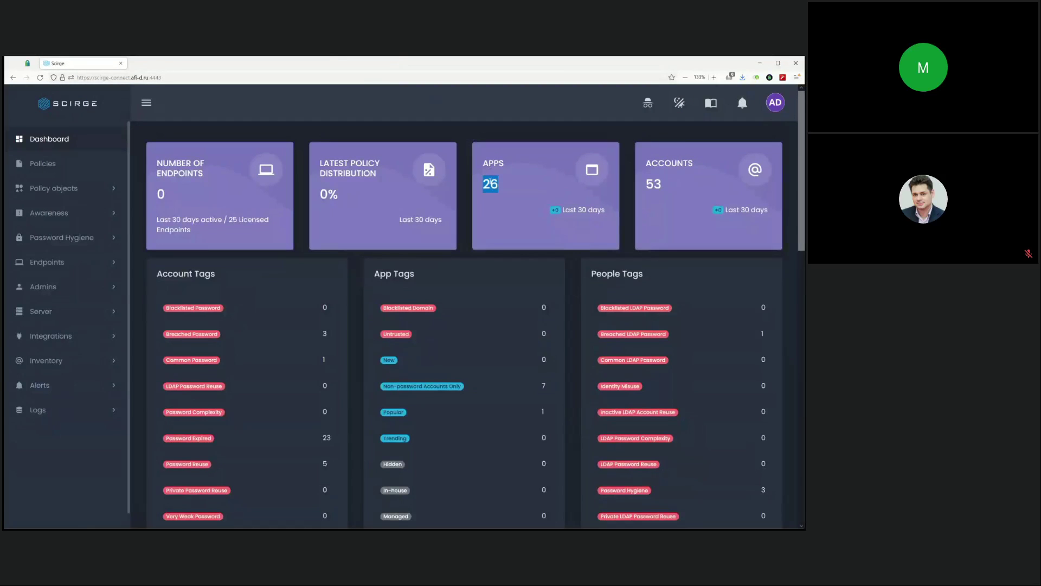
click(663, 197)
scroll(211, 407, down, 3)
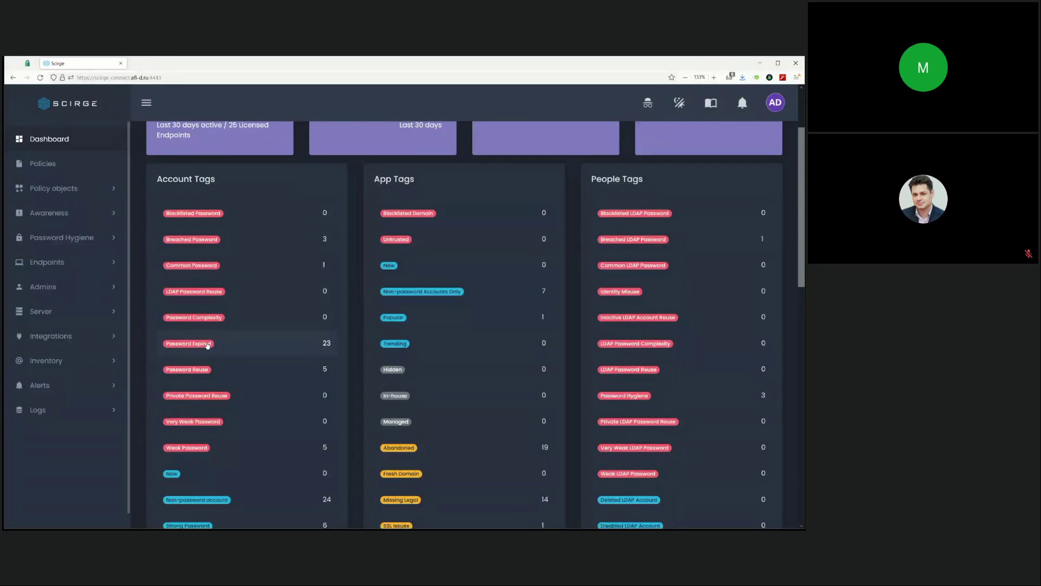
scroll(208, 345, up, 3)
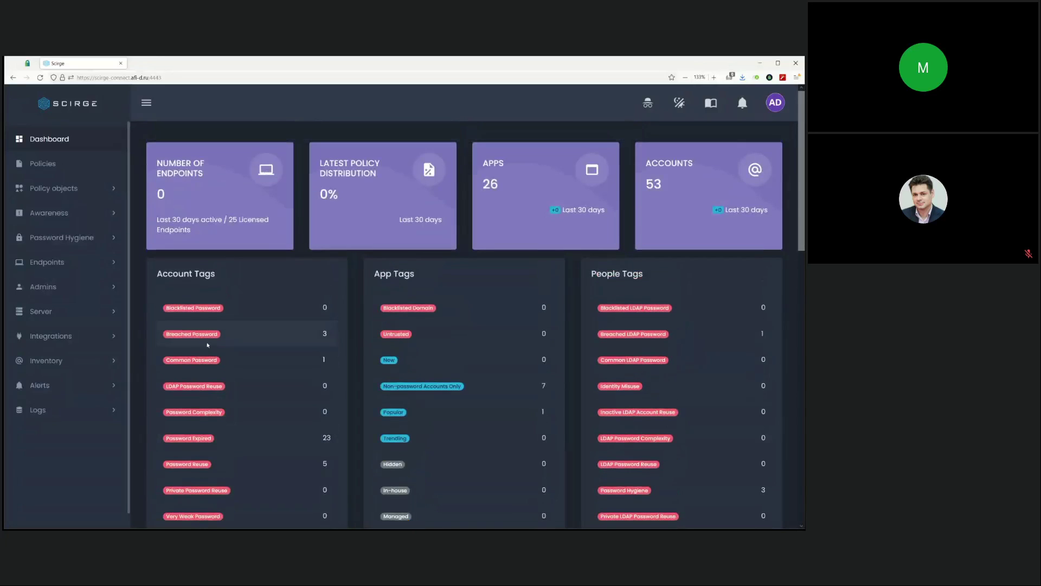
Open the app inventory and examine the Underutilized and Abandoned tags on the komus.ru entry.
click(72, 364)
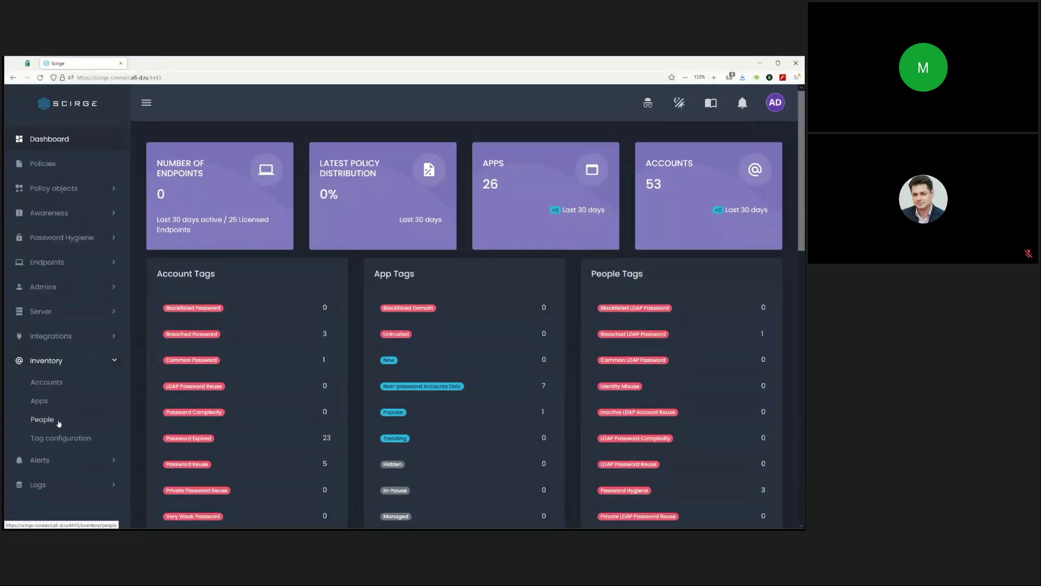
click(40, 401)
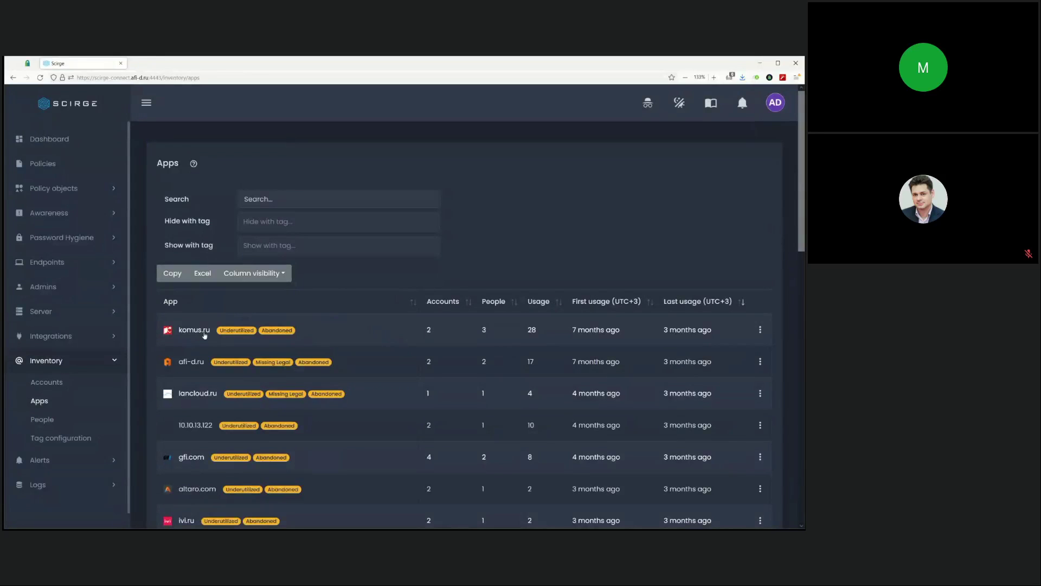
drag(293, 330, 262, 335)
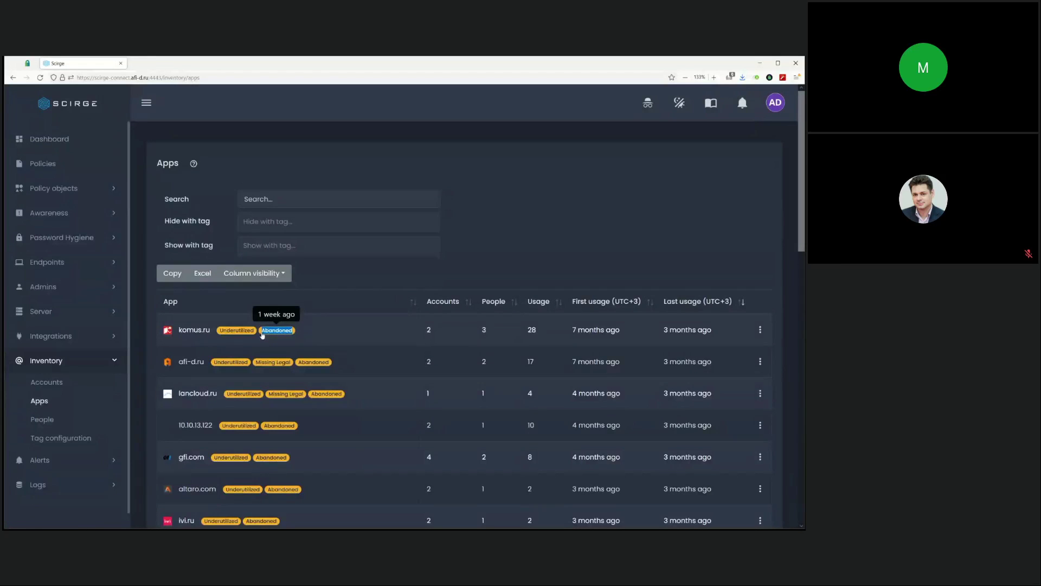
drag(262, 334, 220, 342)
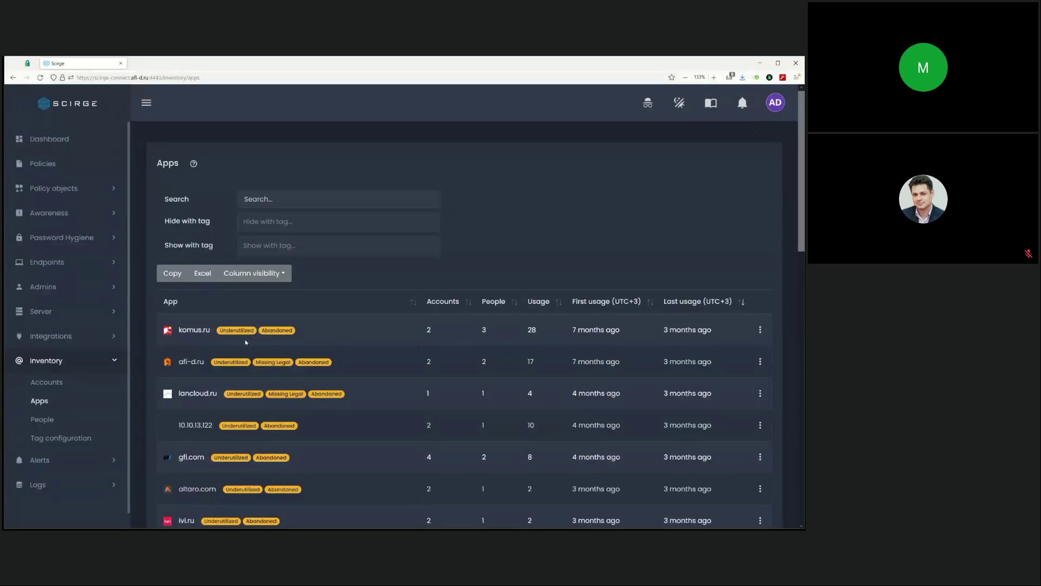
Open the komus.ru insights and review its tag charts, usage distribution, trust score, domain details and enlarged site screenshot.
click(200, 333)
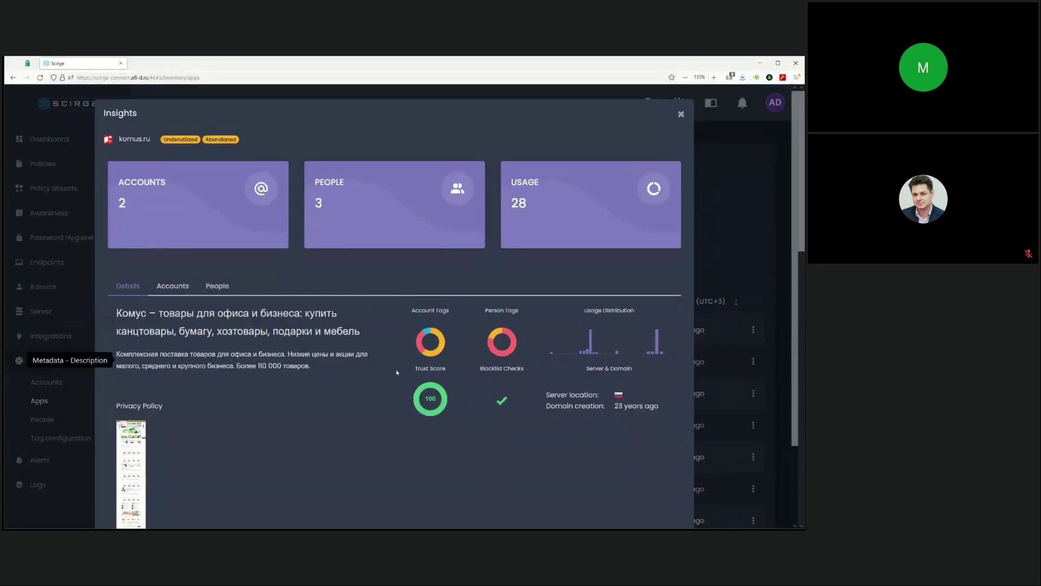
mouse_move(419, 343)
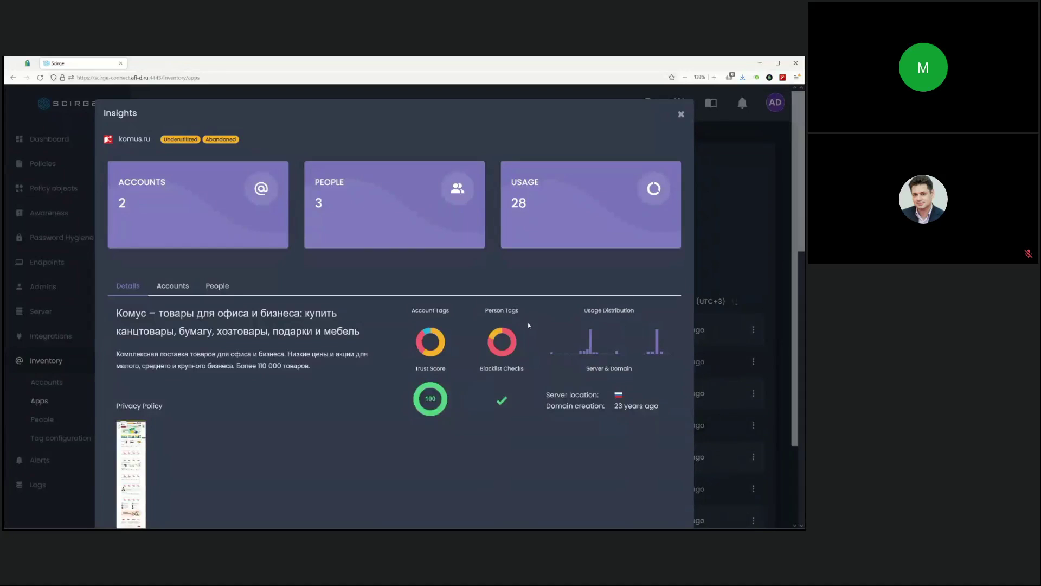
triple_click(432, 311)
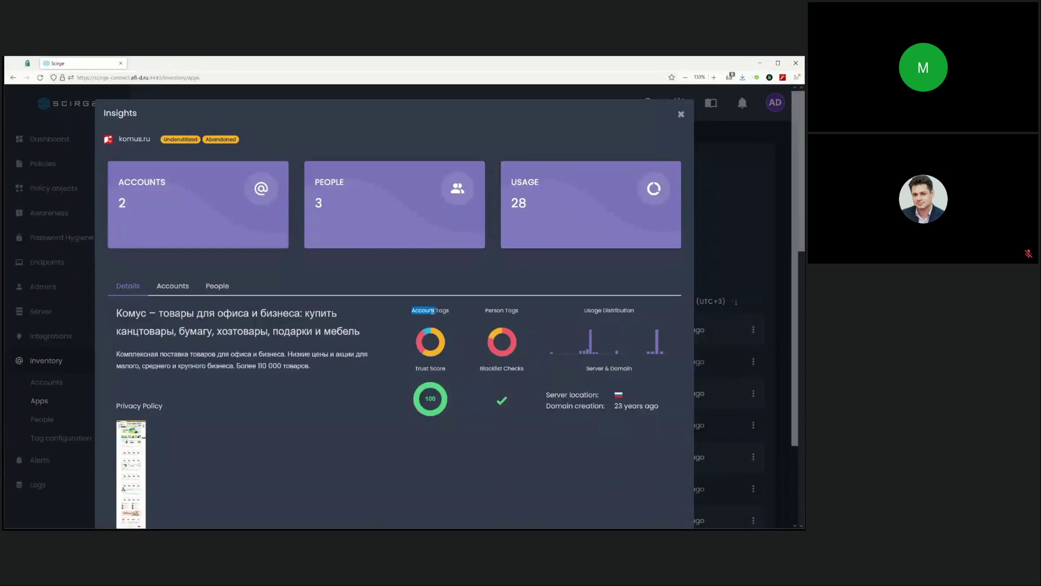
triple_click(503, 311)
mouse_move(654, 344)
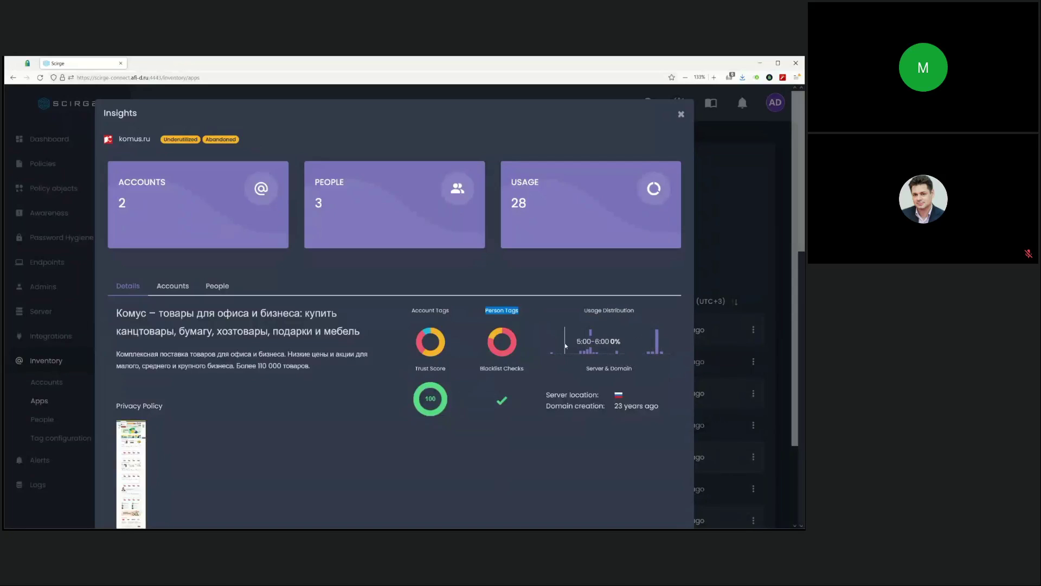
click(623, 405)
double_click(428, 398)
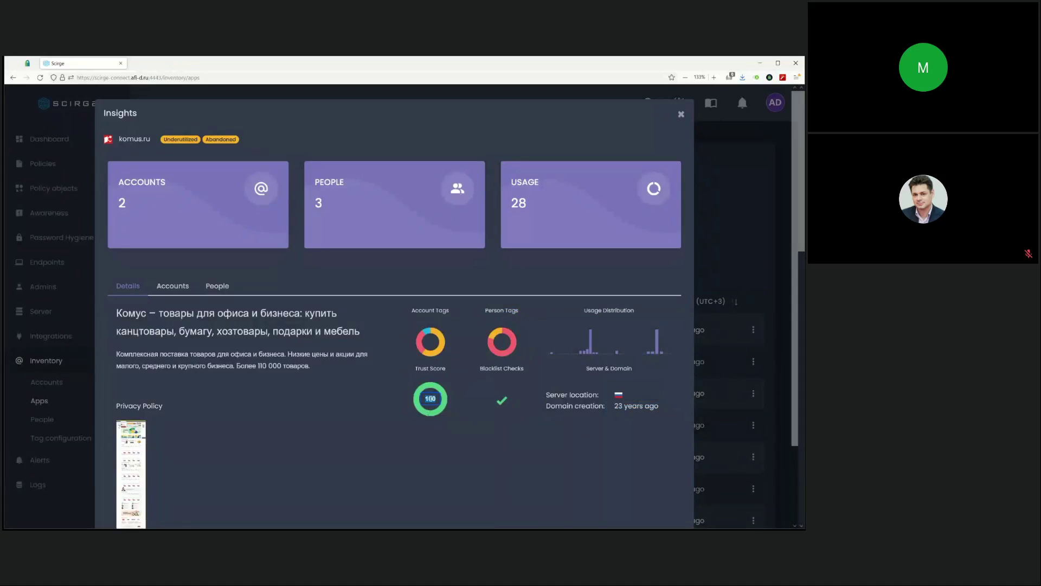
click(475, 438)
click(139, 448)
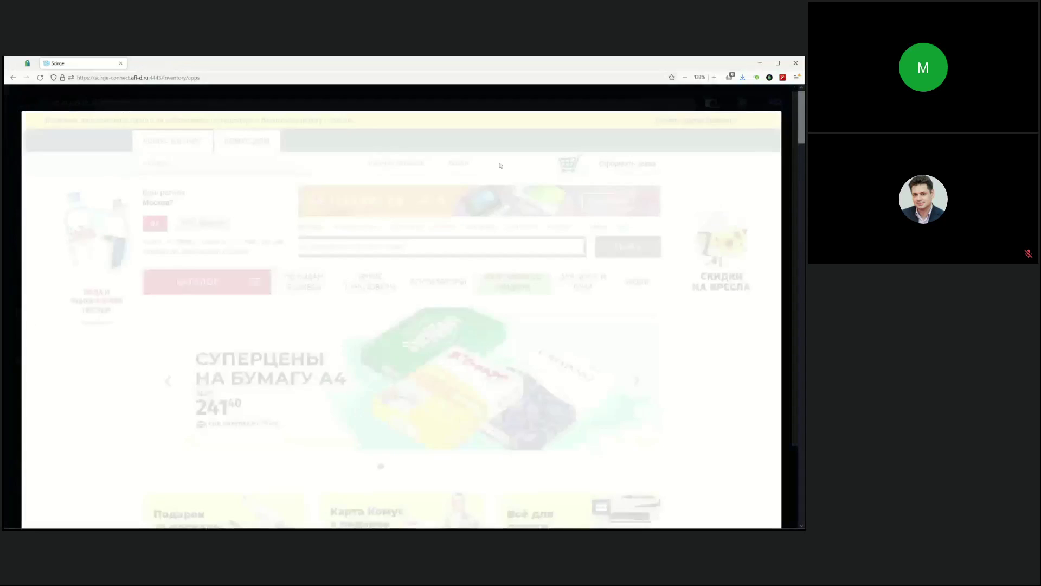
click(536, 104)
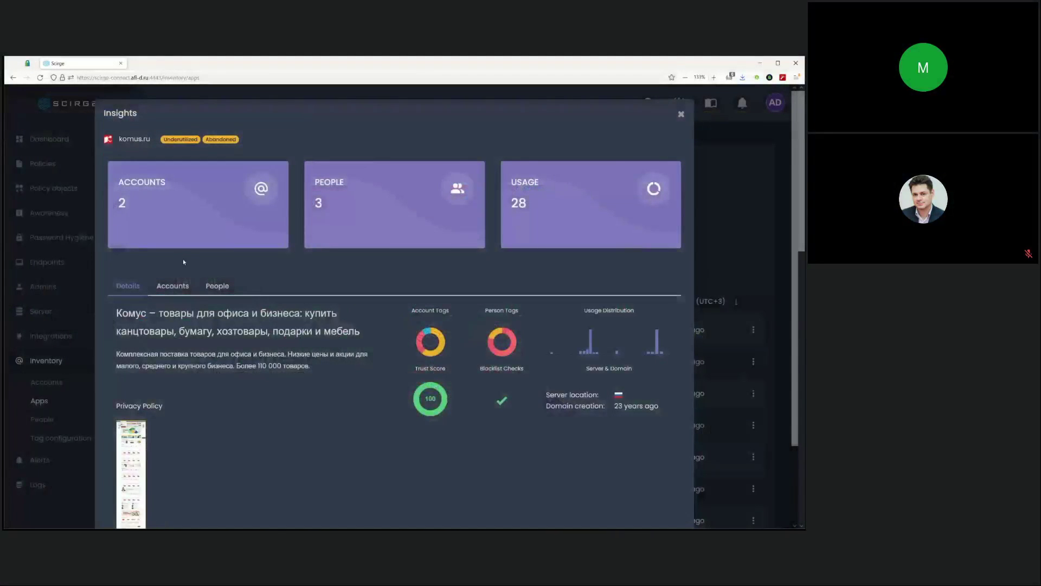
List the accounts used on komus.ru and inspect the age of each account's password and usage tags.
click(176, 286)
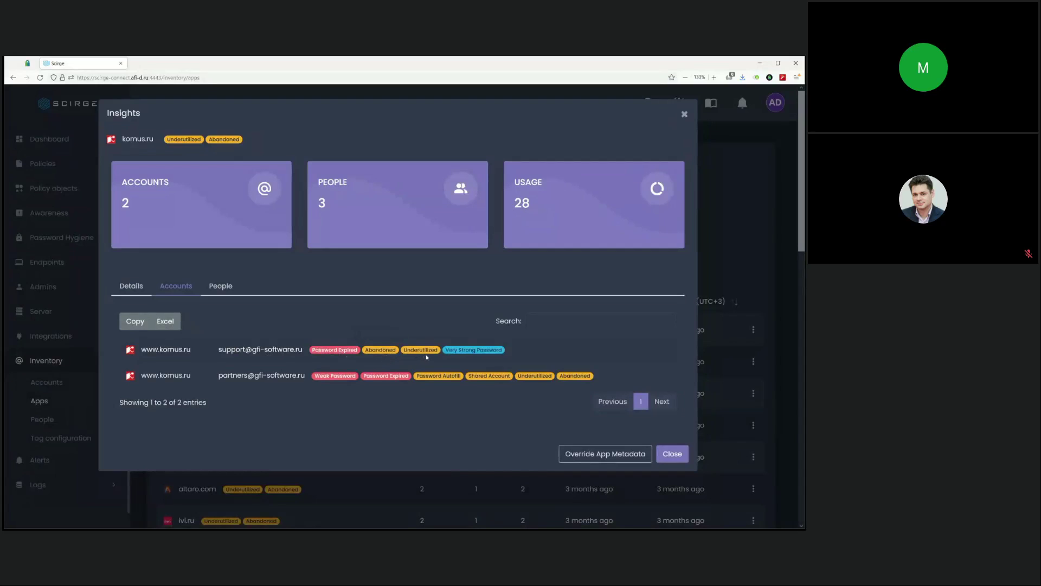
mouse_move(496, 378)
mouse_move(490, 352)
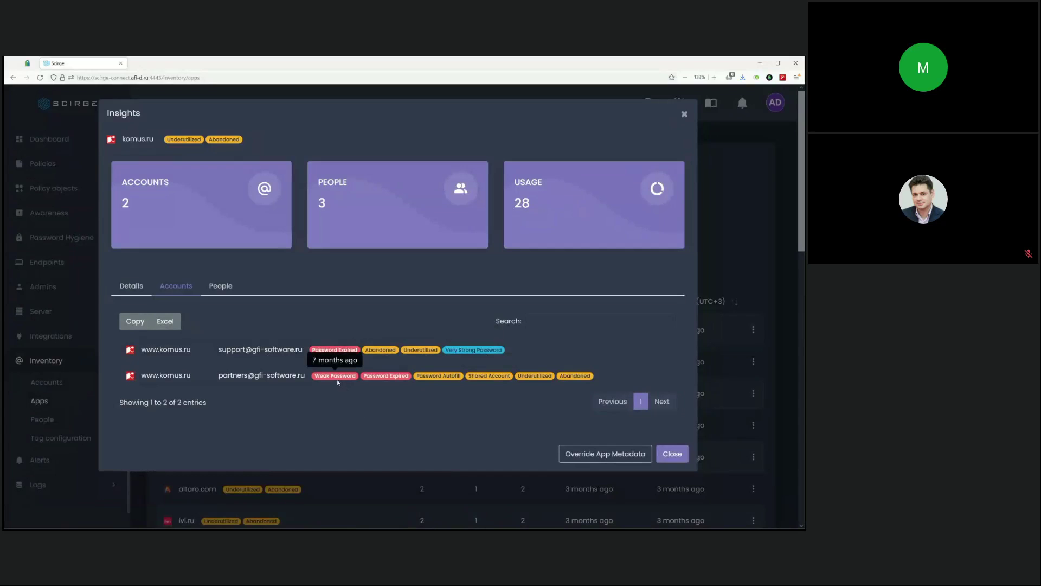
mouse_move(397, 383)
mouse_move(444, 382)
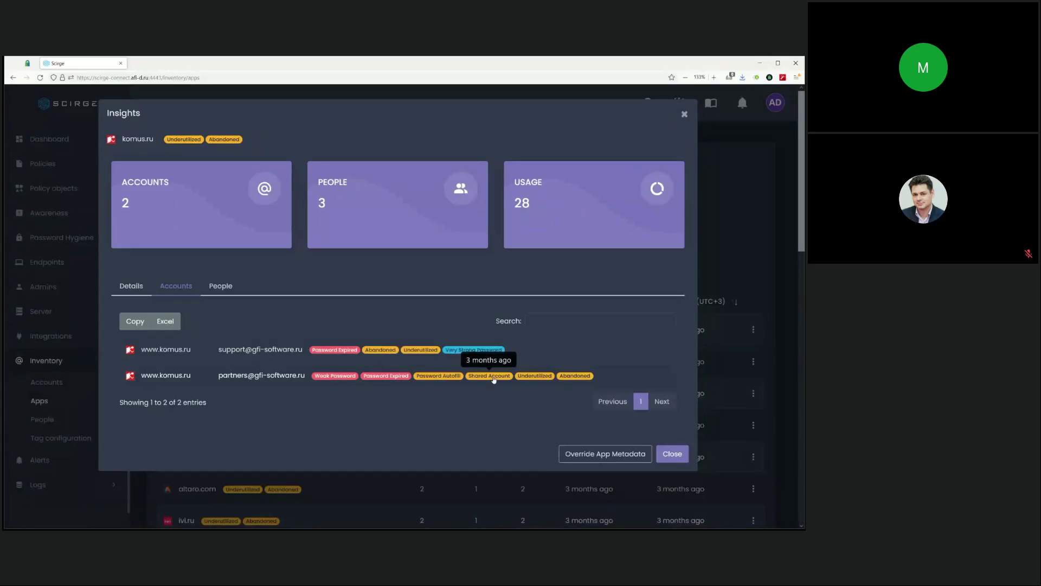
mouse_move(538, 379)
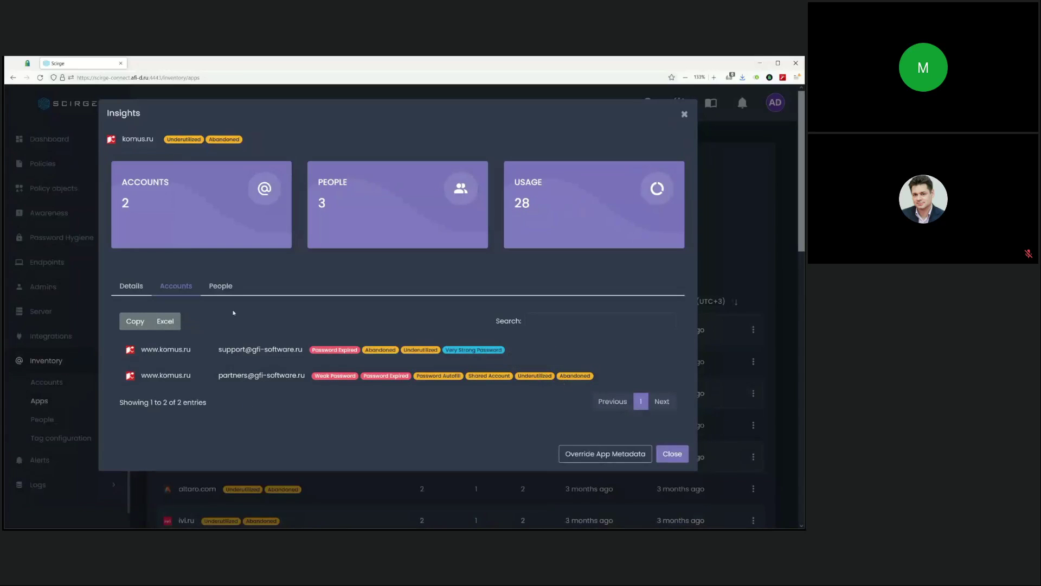
Review the people linked to komus.ru and their password tags, return to the app details and close the insights.
click(216, 287)
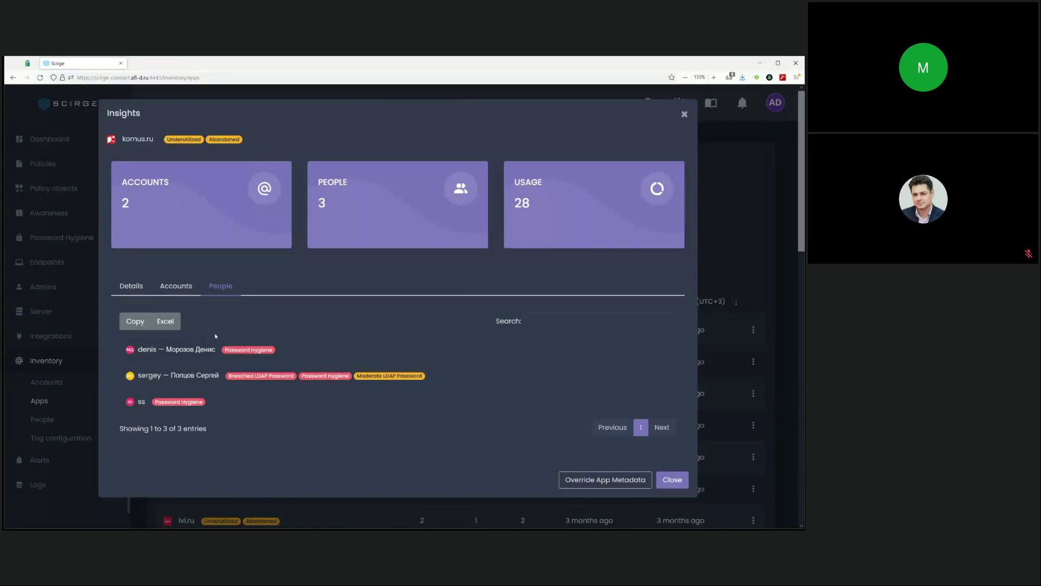
mouse_move(261, 356)
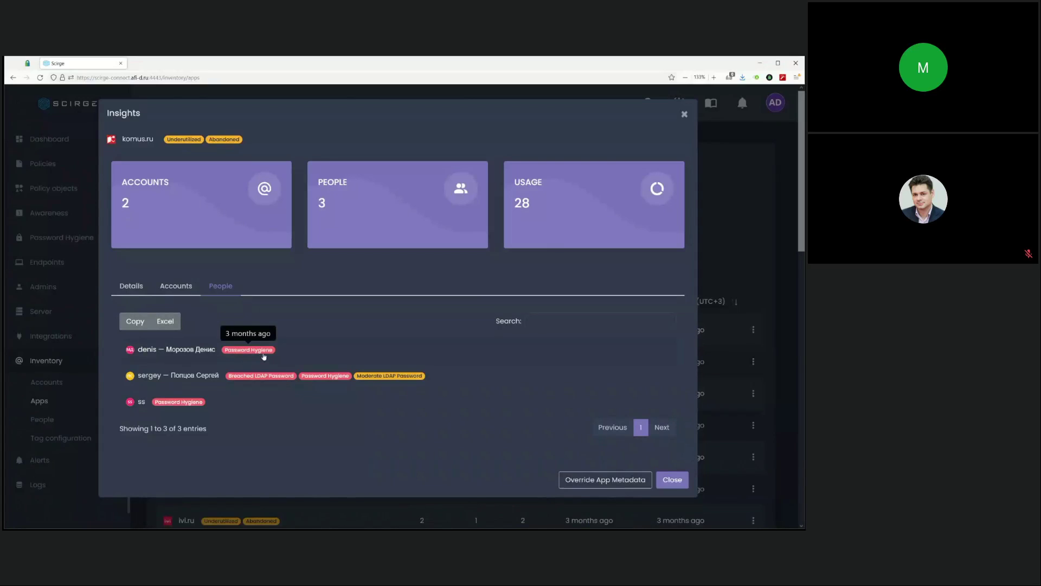
mouse_move(283, 382)
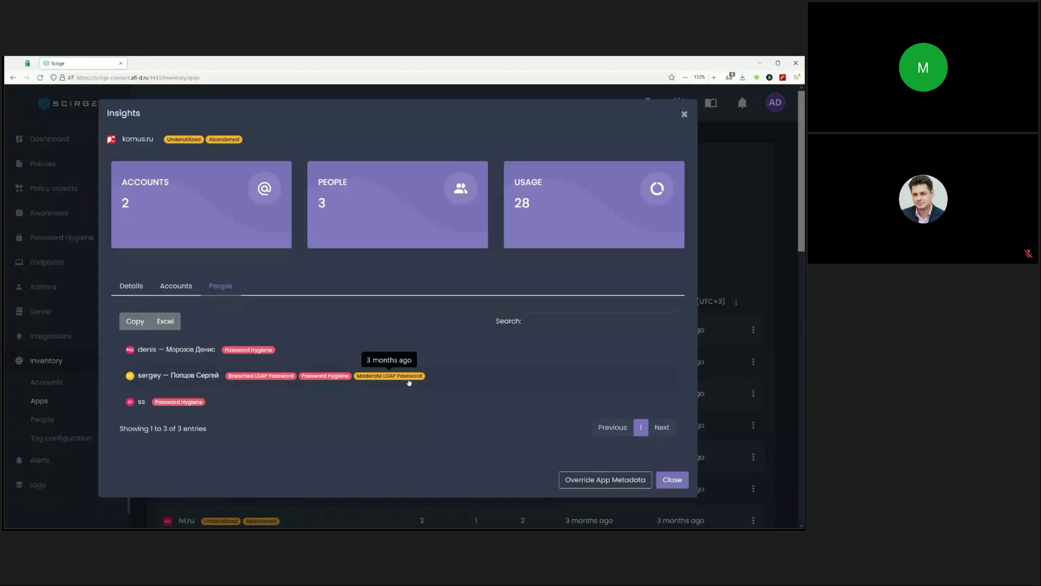
click(176, 286)
click(131, 285)
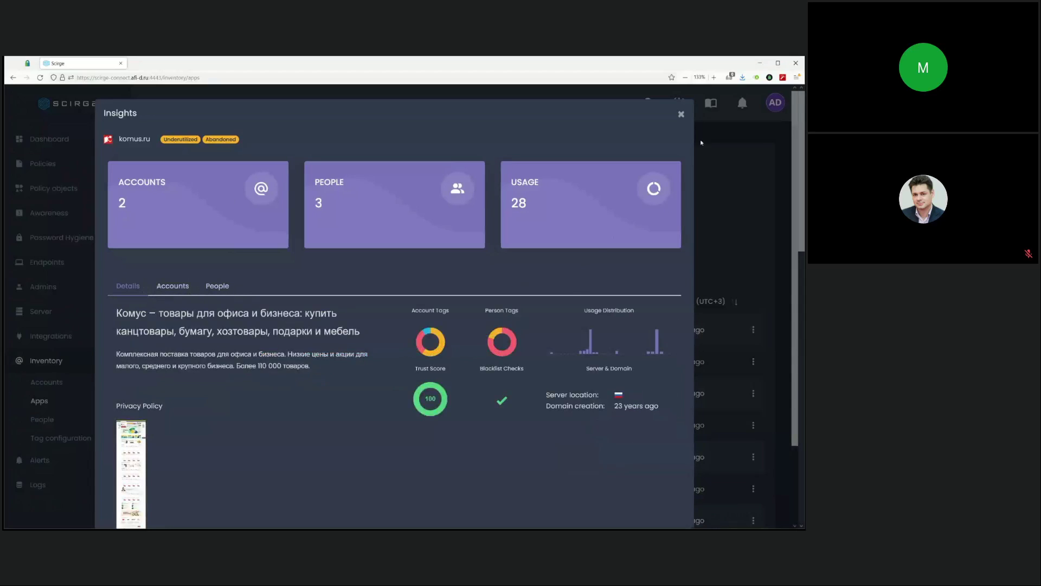
click(682, 114)
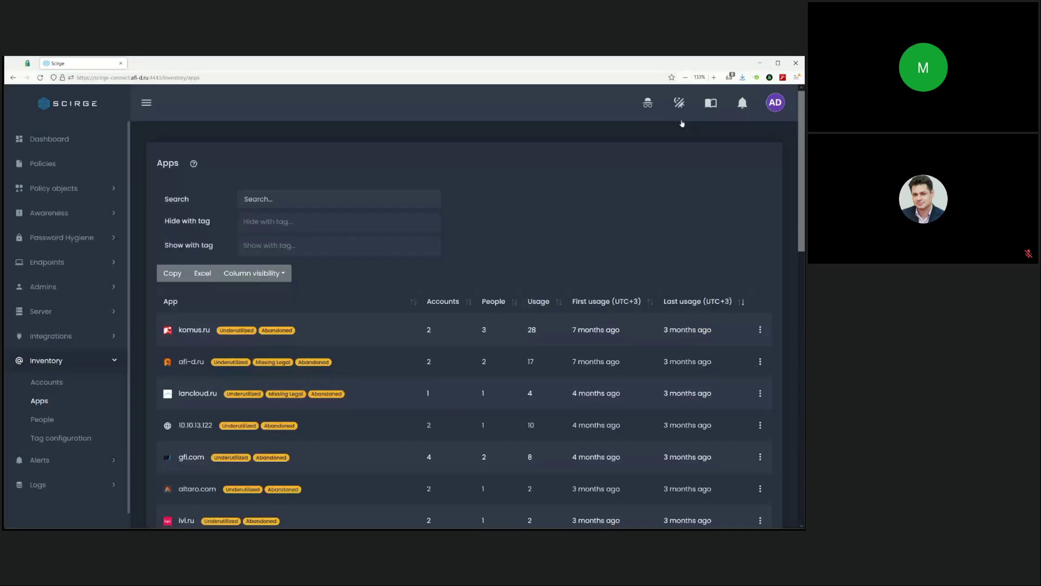
Turn on anonymized display of identities and check the accounts and people lists in the komus.ru insights.
click(648, 105)
click(205, 330)
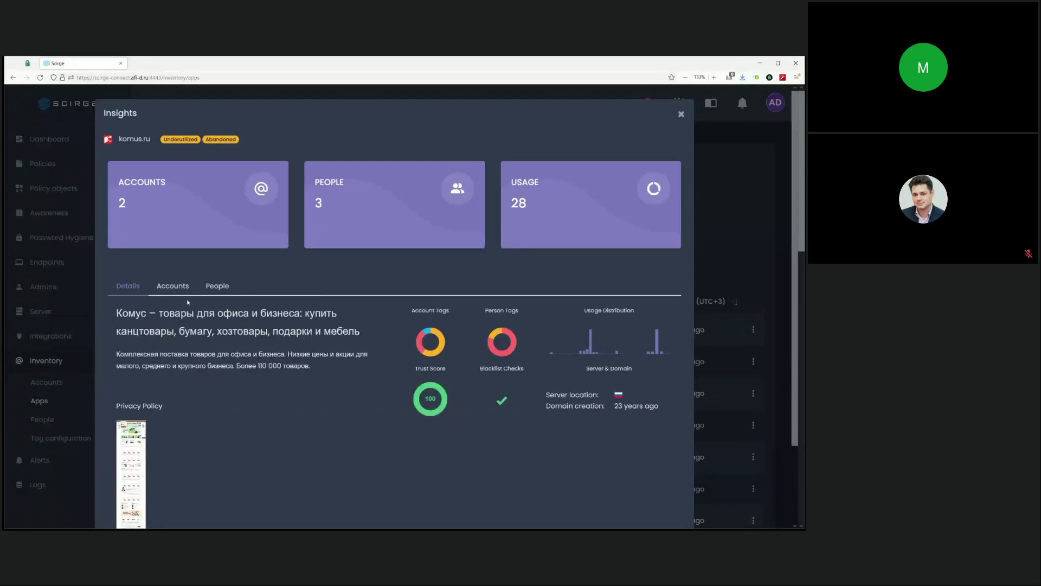
click(177, 288)
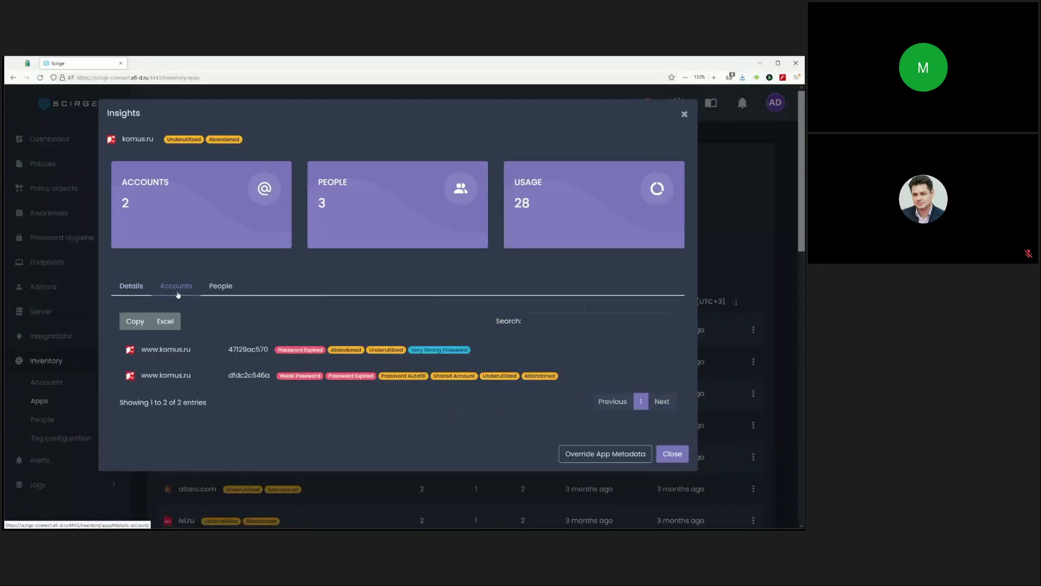
drag(227, 349, 228, 375)
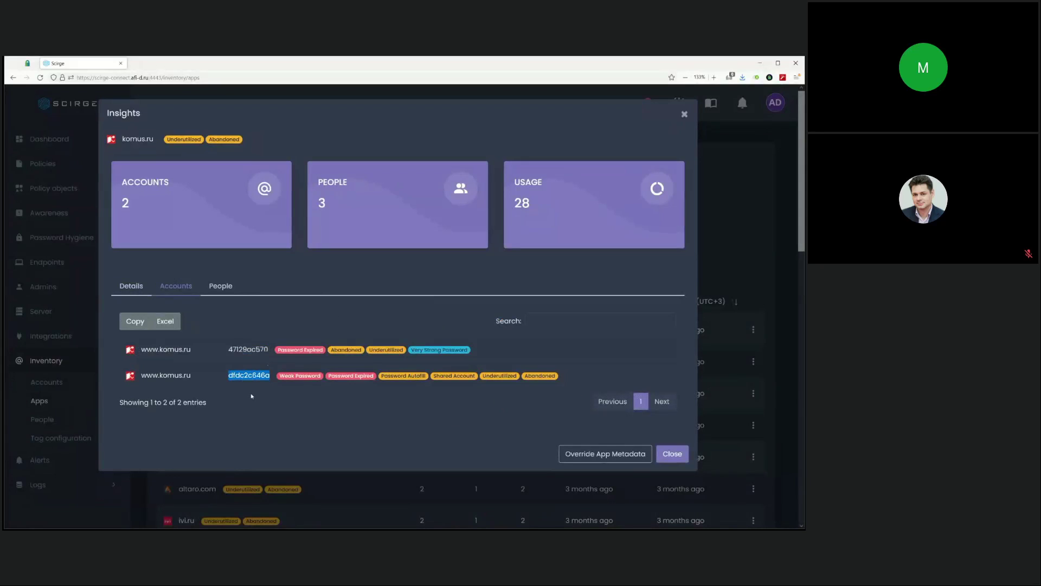
click(221, 286)
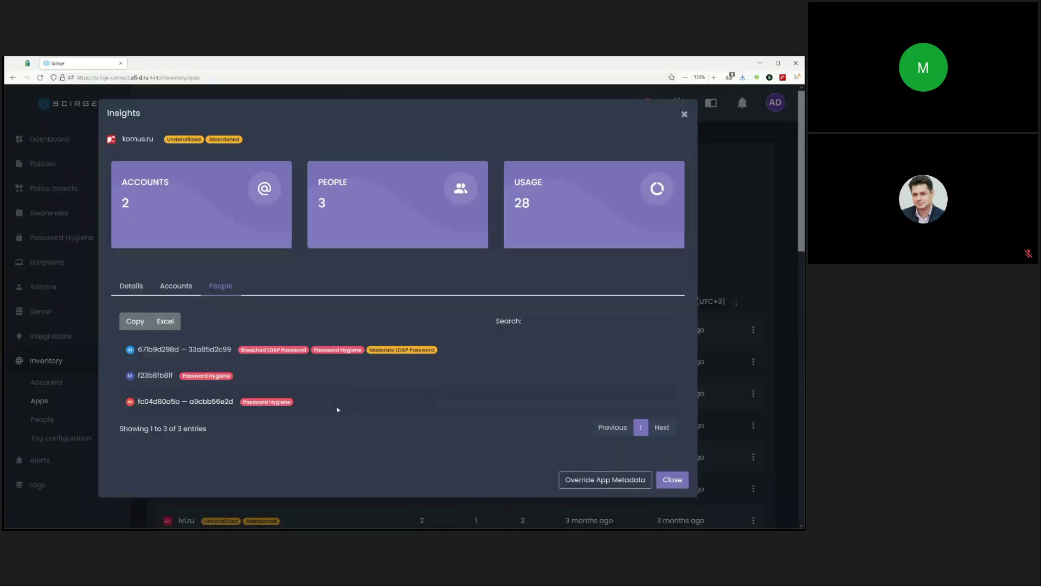
click(712, 380)
Open the account inventory and review the accounts, apps and people associated with the lancloud.ru account's email.
click(56, 382)
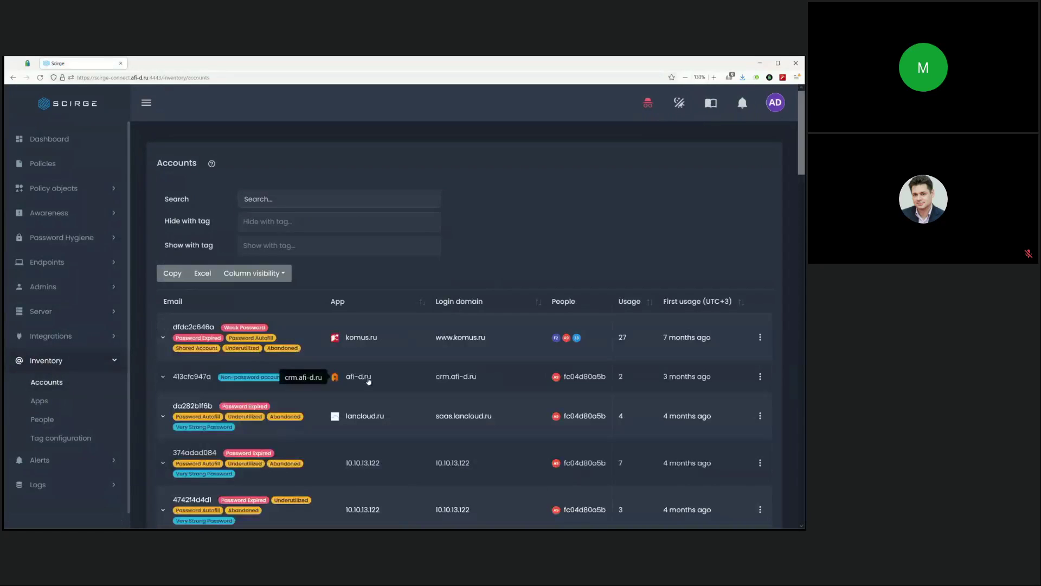
scroll(260, 369, down, 2)
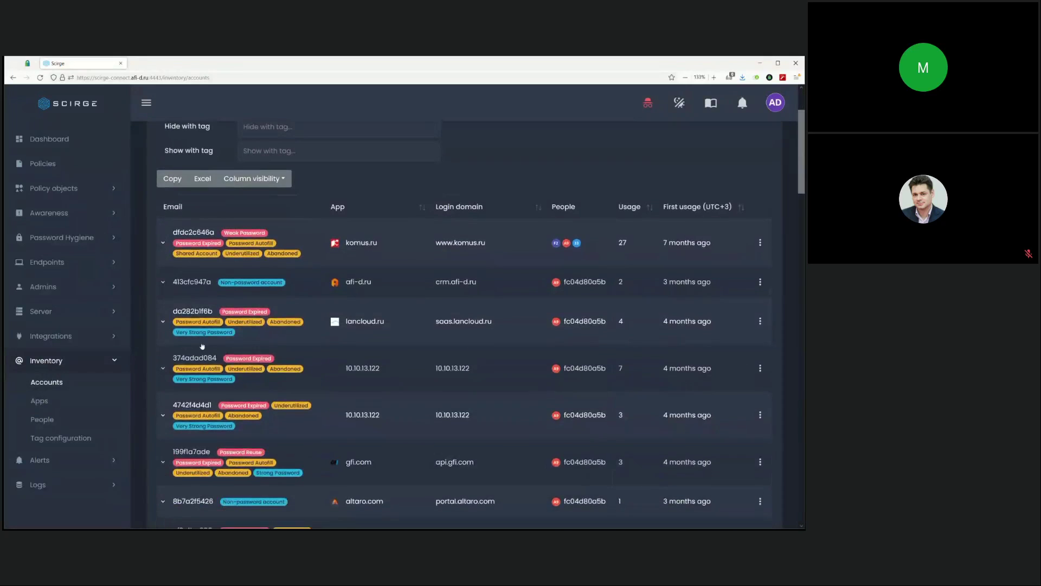
click(190, 315)
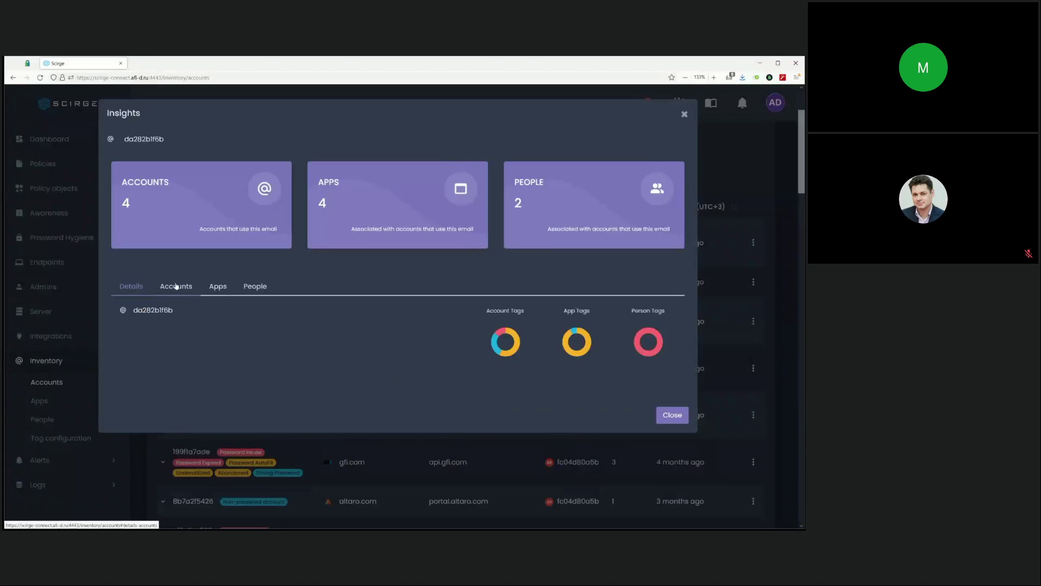
click(184, 296)
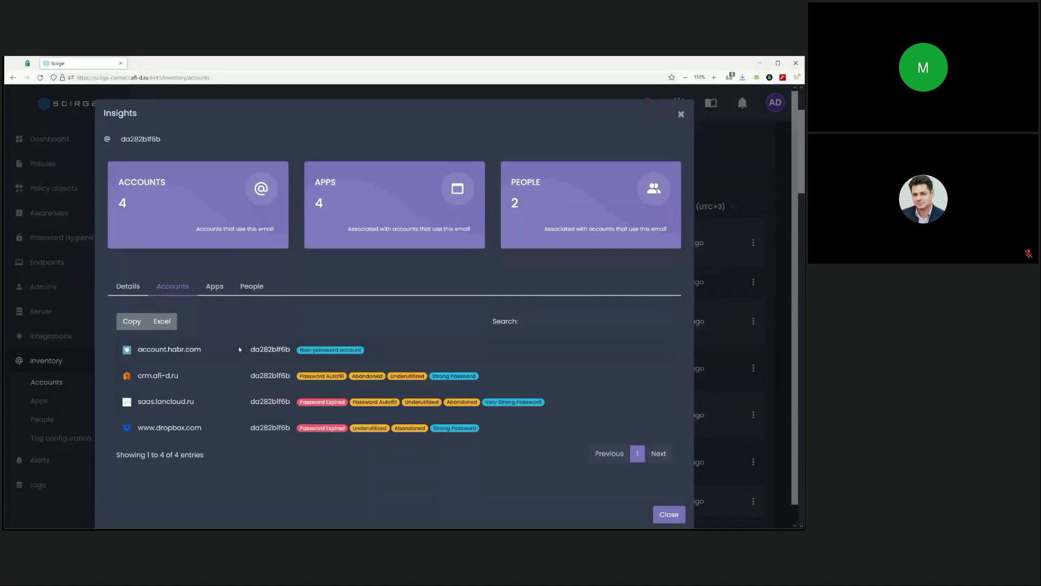
click(214, 286)
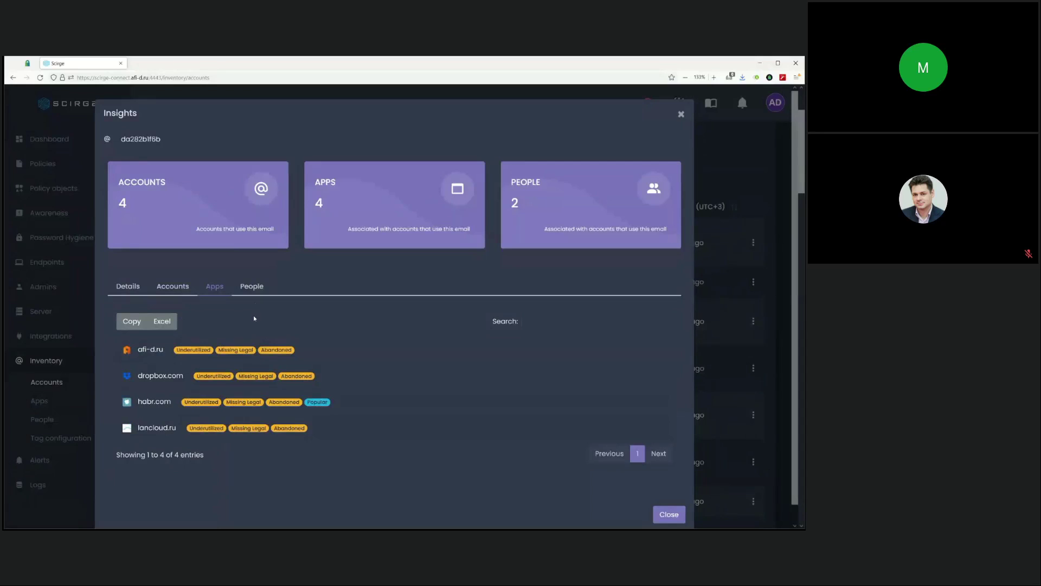
click(252, 288)
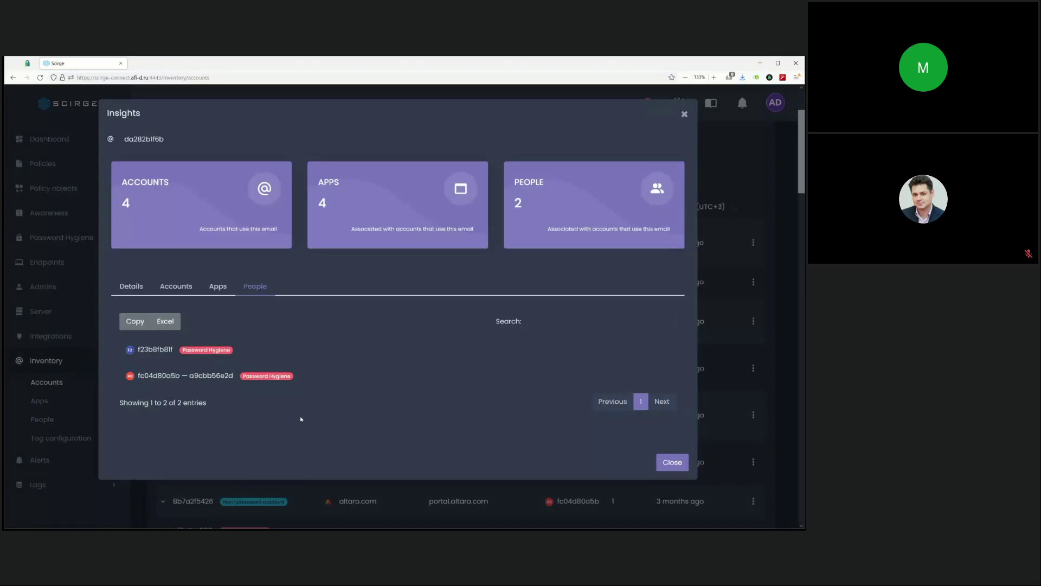
Close the account insights and review the tag configuration for accounts, including each tag's severity and day thresholds.
click(728, 348)
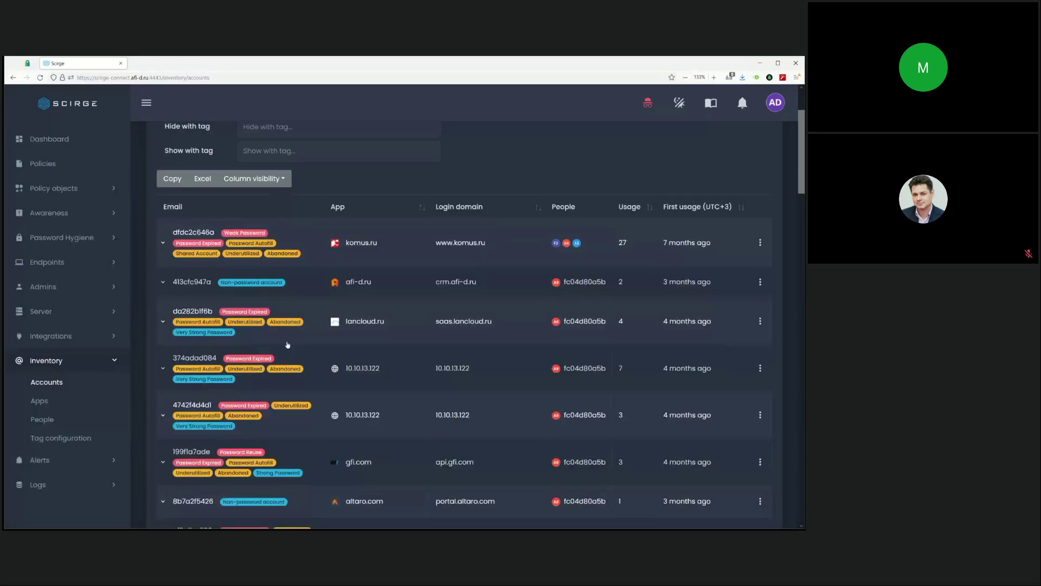
click(62, 438)
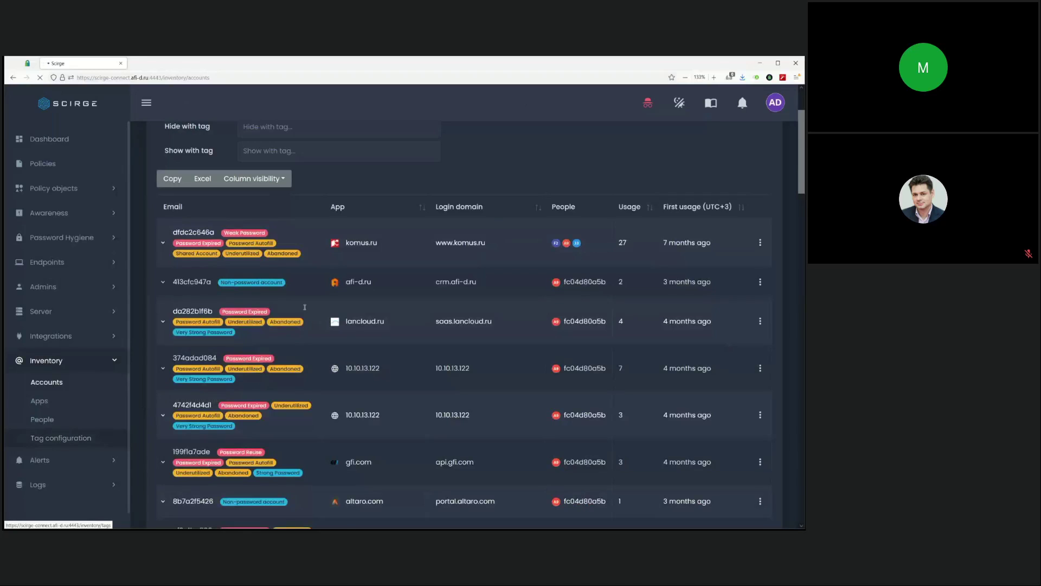
scroll(292, 308, down, 10)
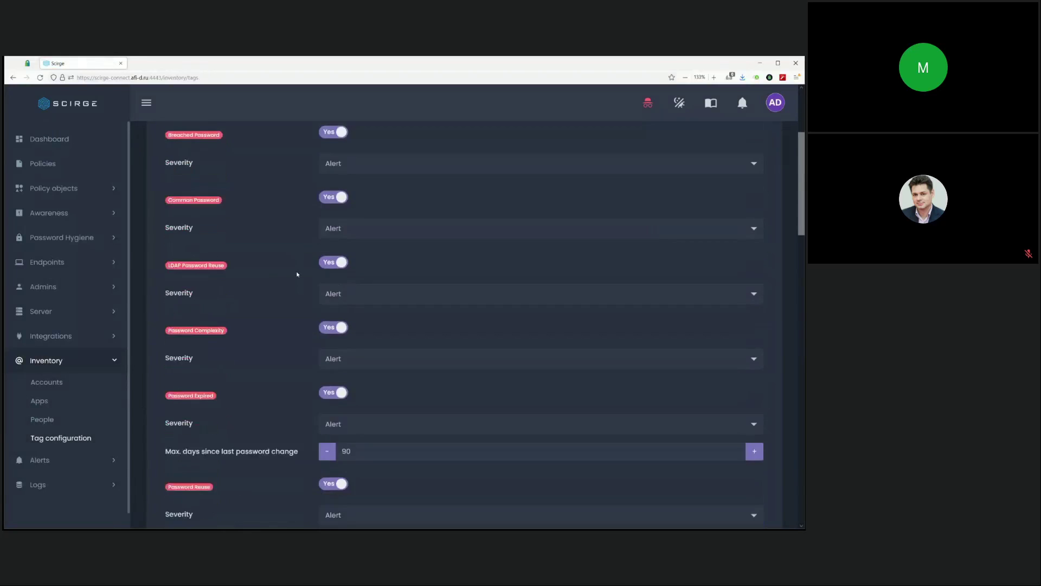
scroll(297, 275, down, 5)
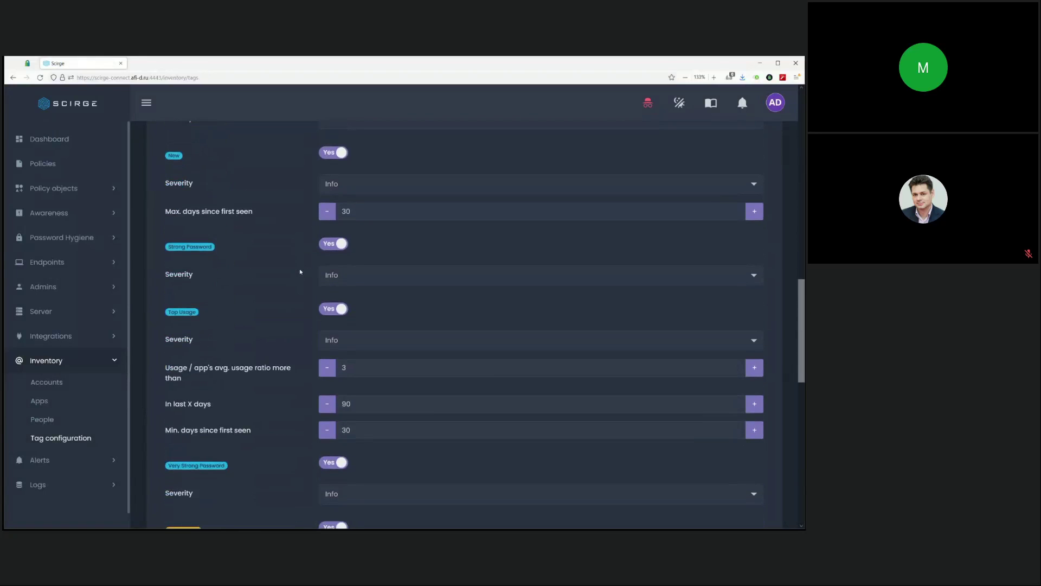
scroll(299, 272, up, 15)
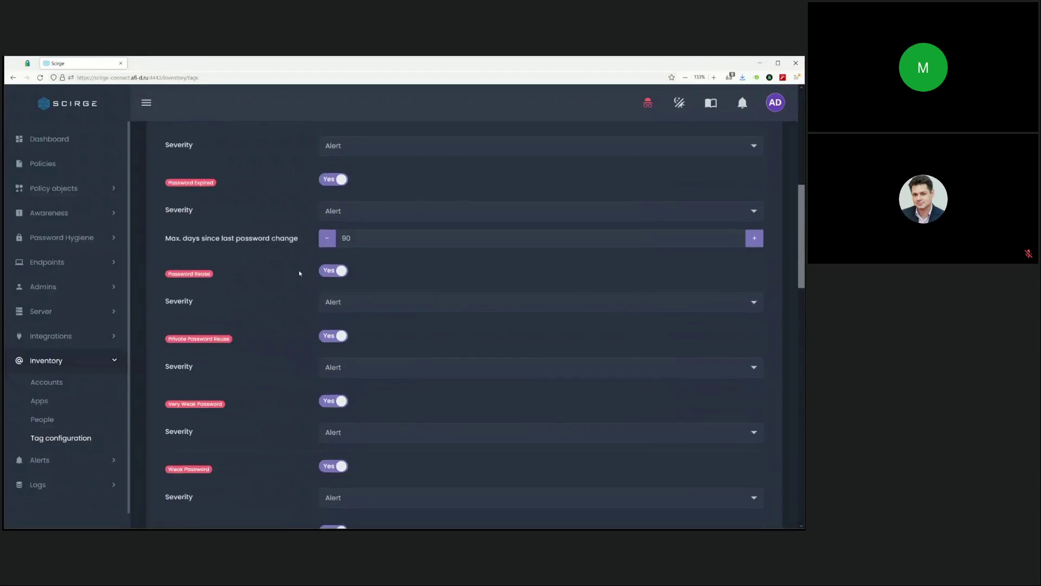
scroll(299, 273, up, 2)
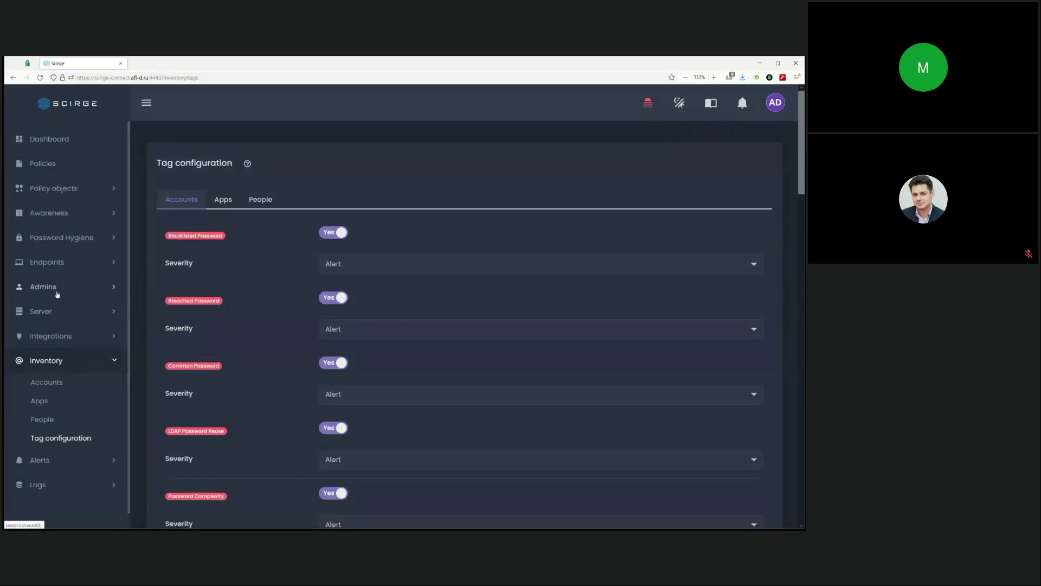
List the available integration settings.
click(58, 336)
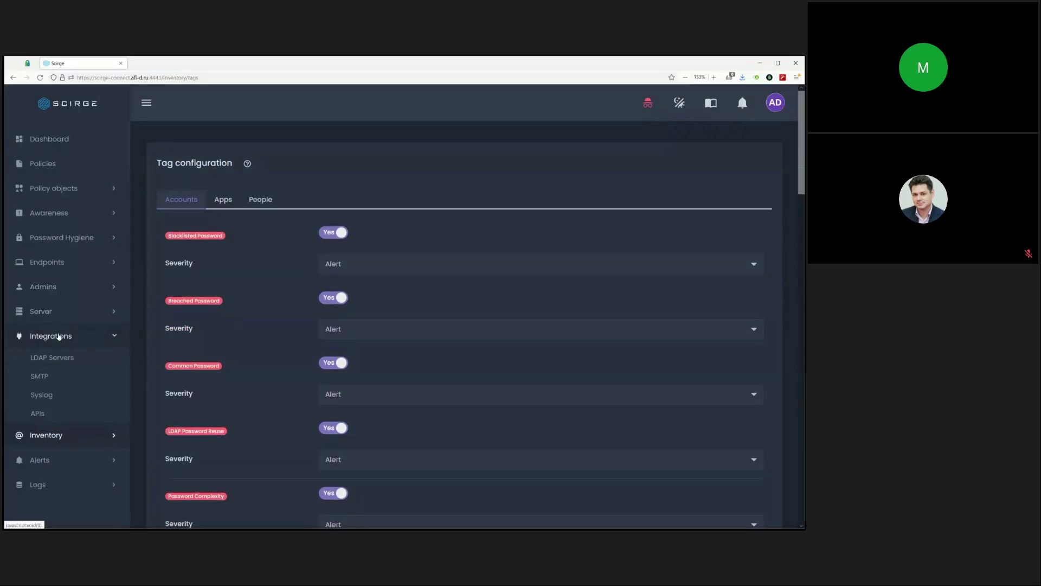